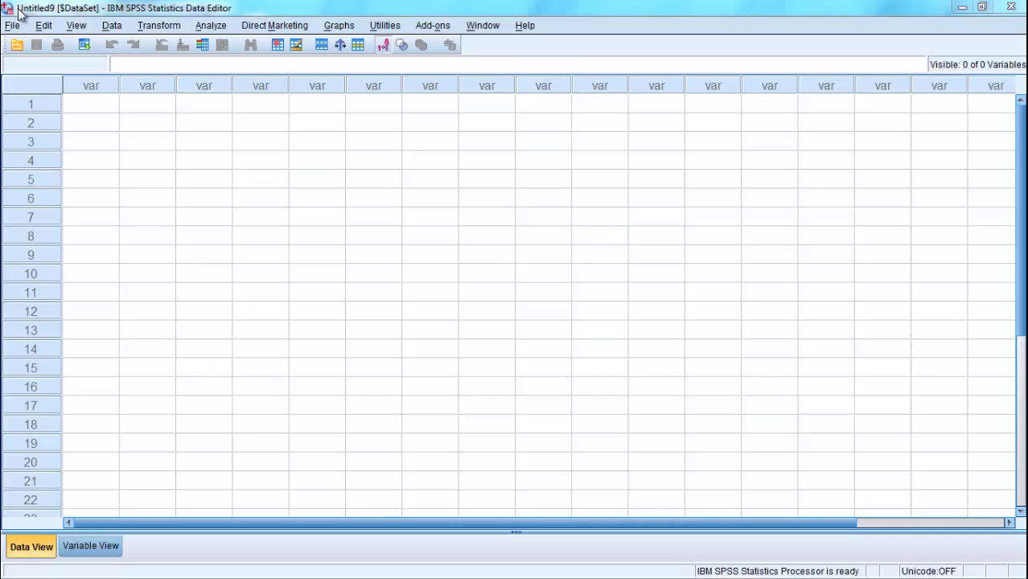
click(13, 26)
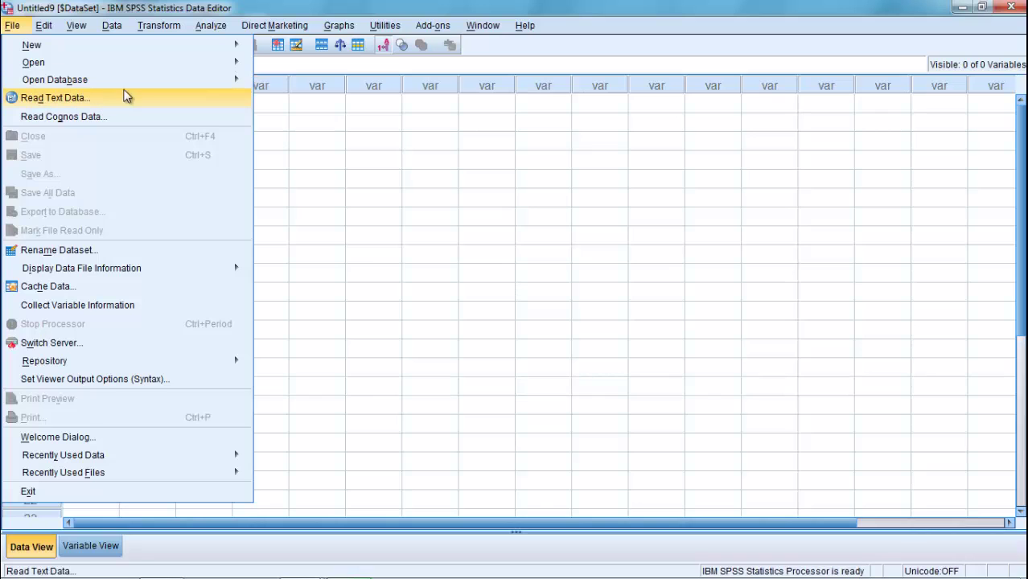
mouse_move(138, 80)
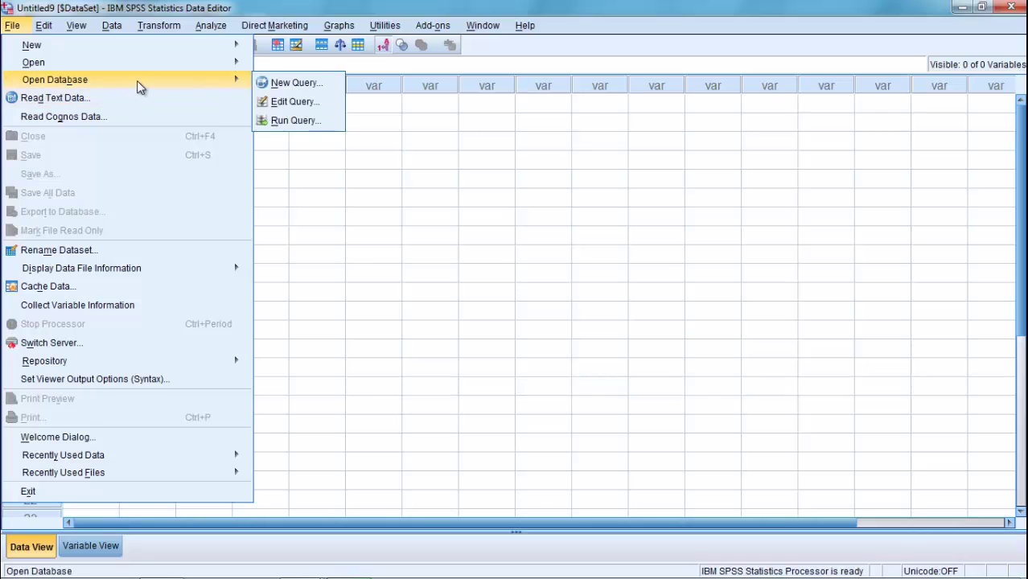
click(296, 83)
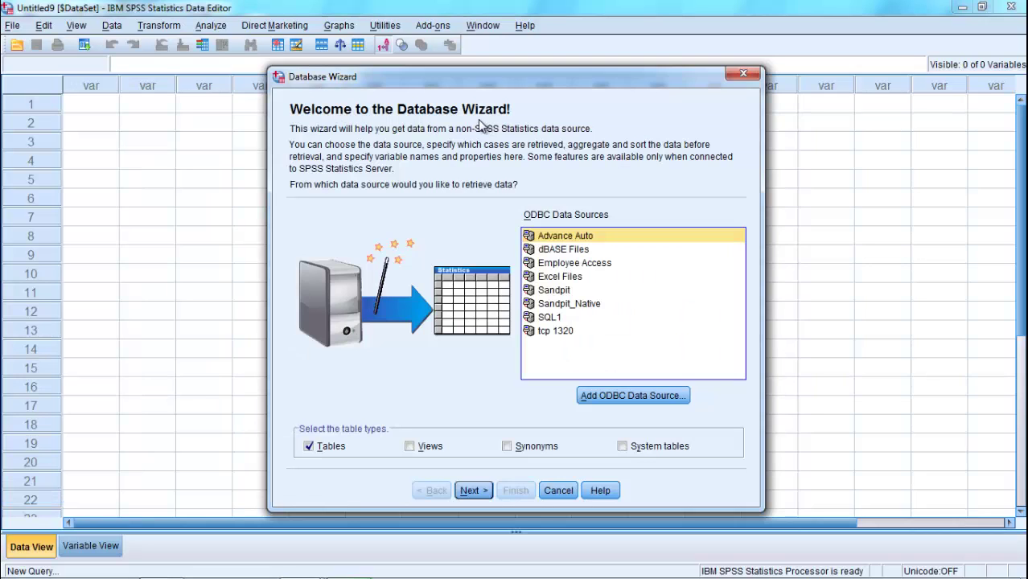
click(557, 493)
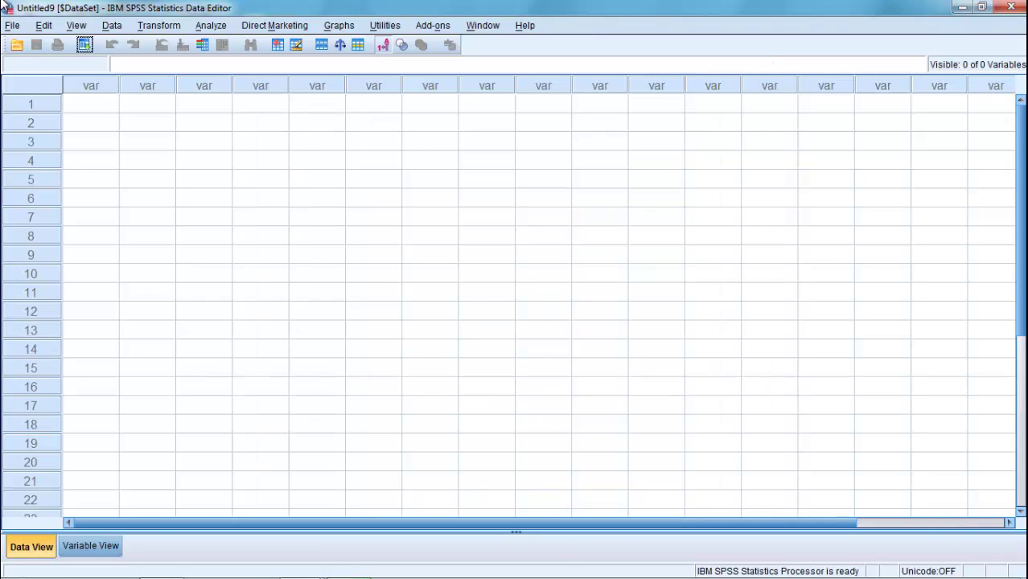
Start opening a data file and restrict the file type to Excel (*.xls, *.xlsx, *.xlsm).
click(11, 27)
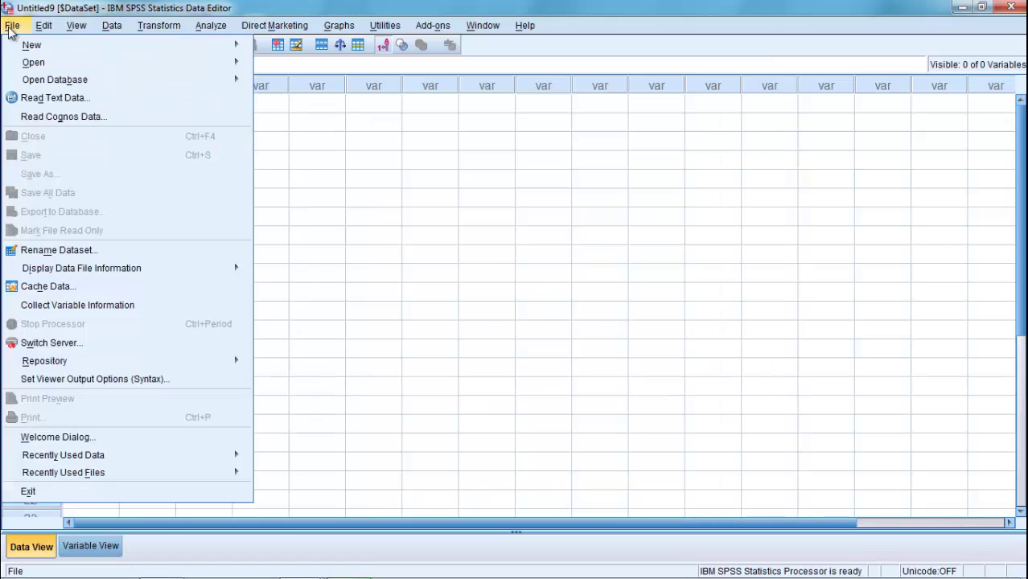
mouse_move(27, 64)
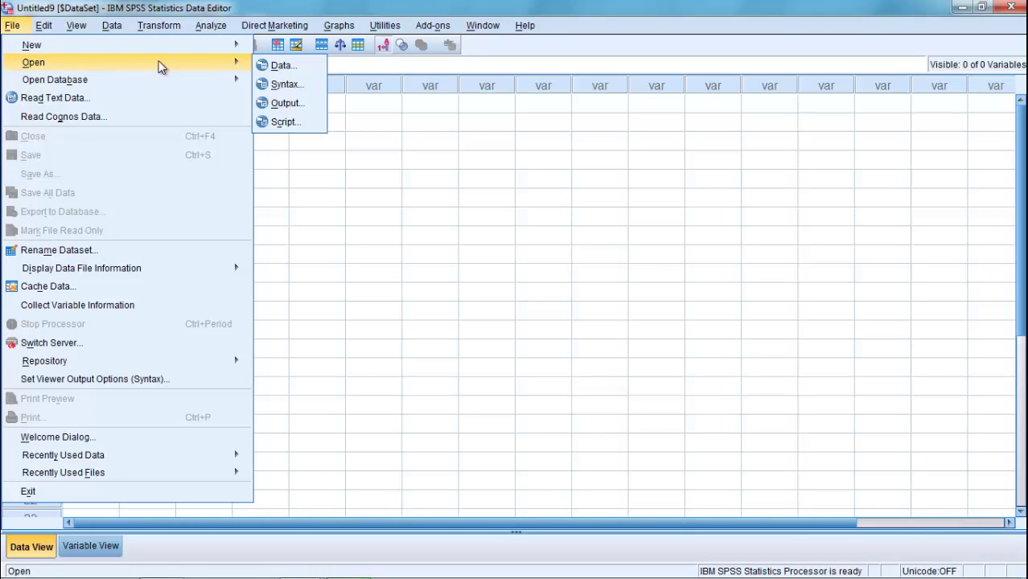
click(275, 66)
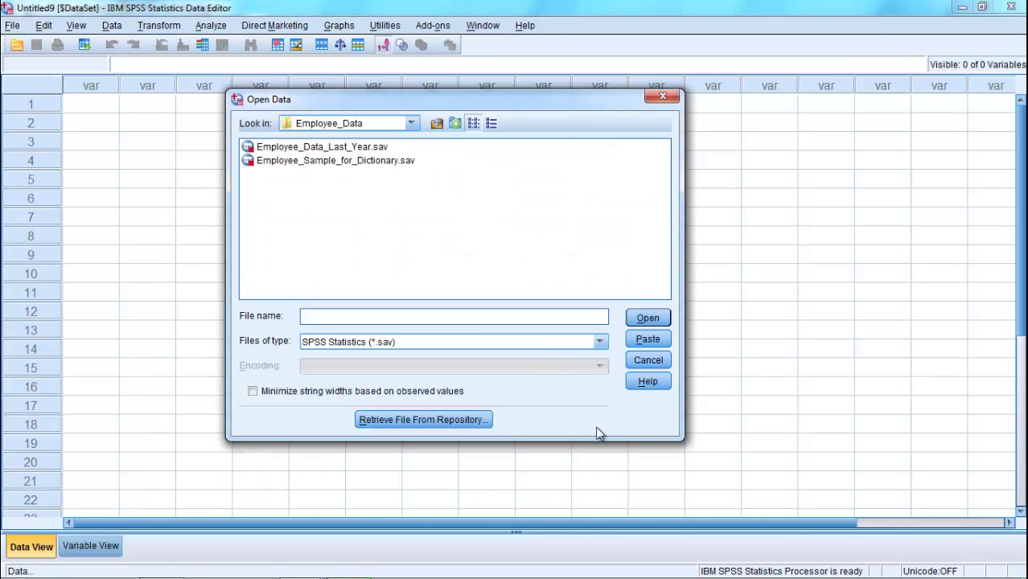
click(533, 345)
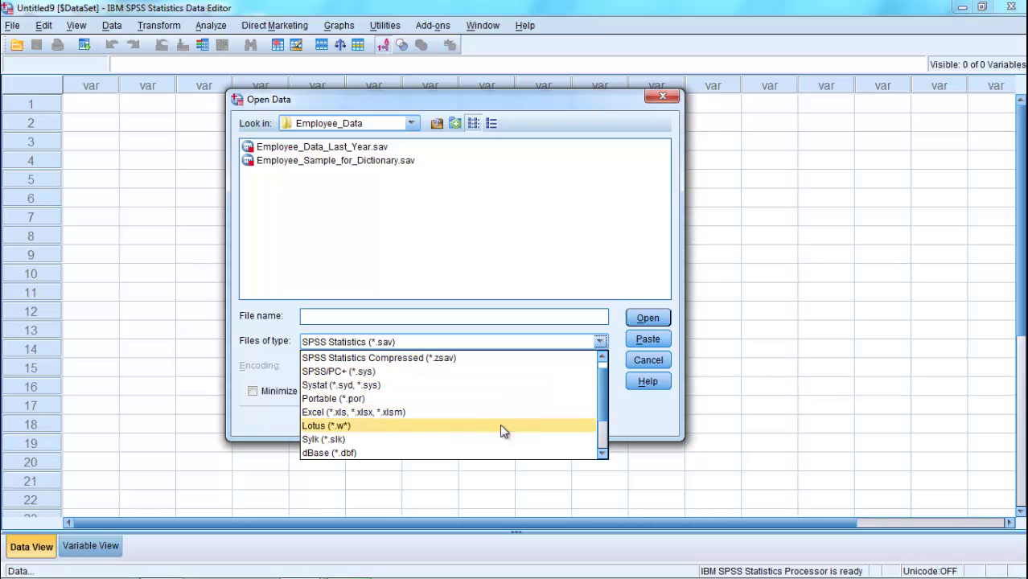
mouse_move(604, 405)
mouse_down()
mouse_move(605, 437)
mouse_move(597, 400)
mouse_up()
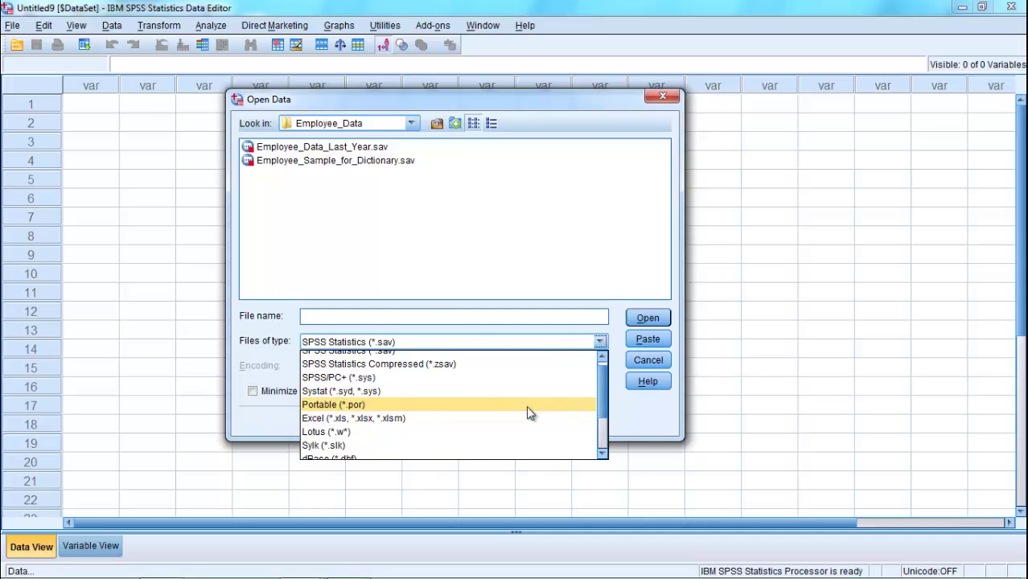
click(424, 418)
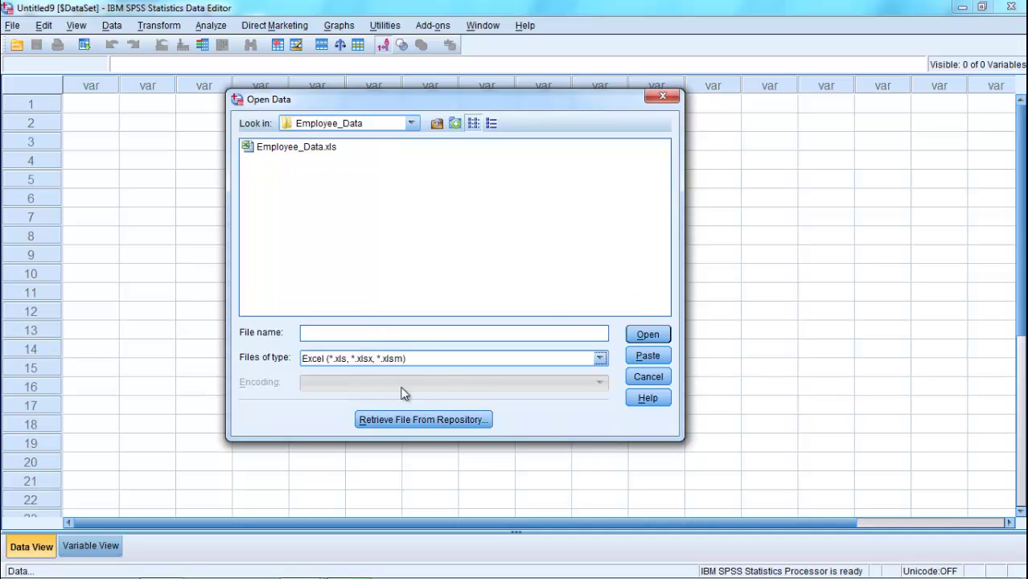
Import Employee_Data.xls from the Employee_Data_Last_Year worksheet, reading variable names from the first row of data.
click(256, 149)
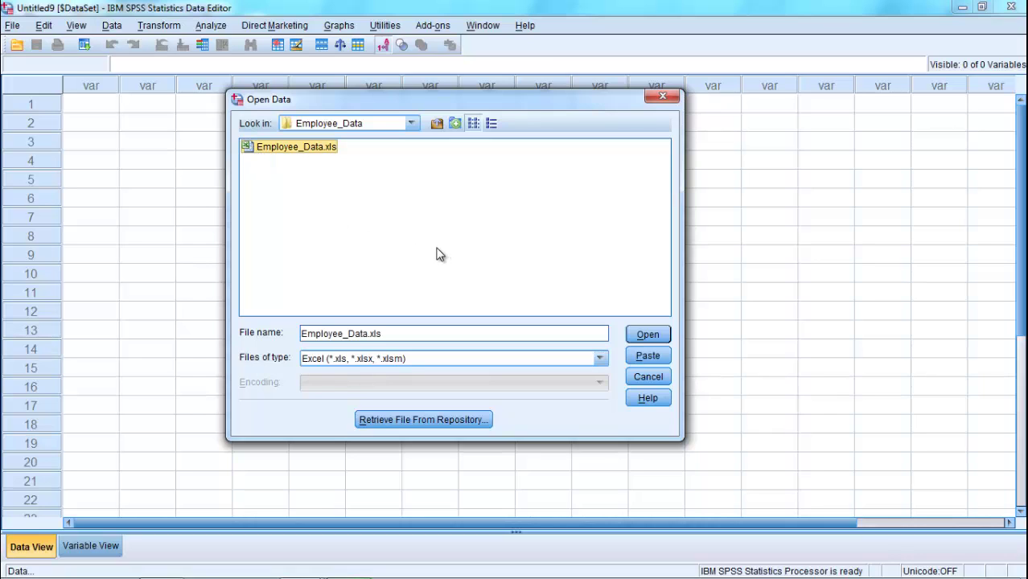
click(647, 336)
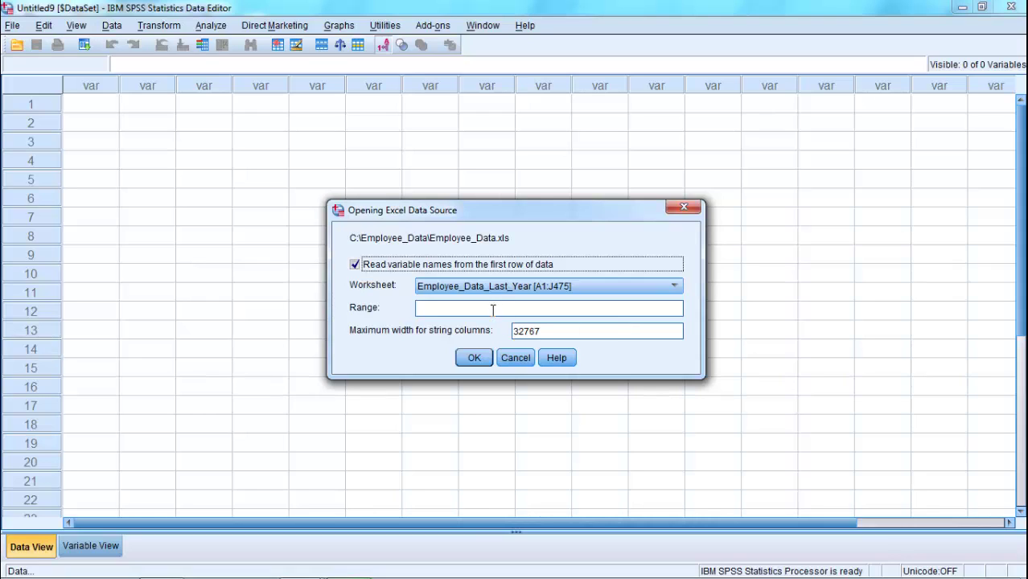
click(474, 359)
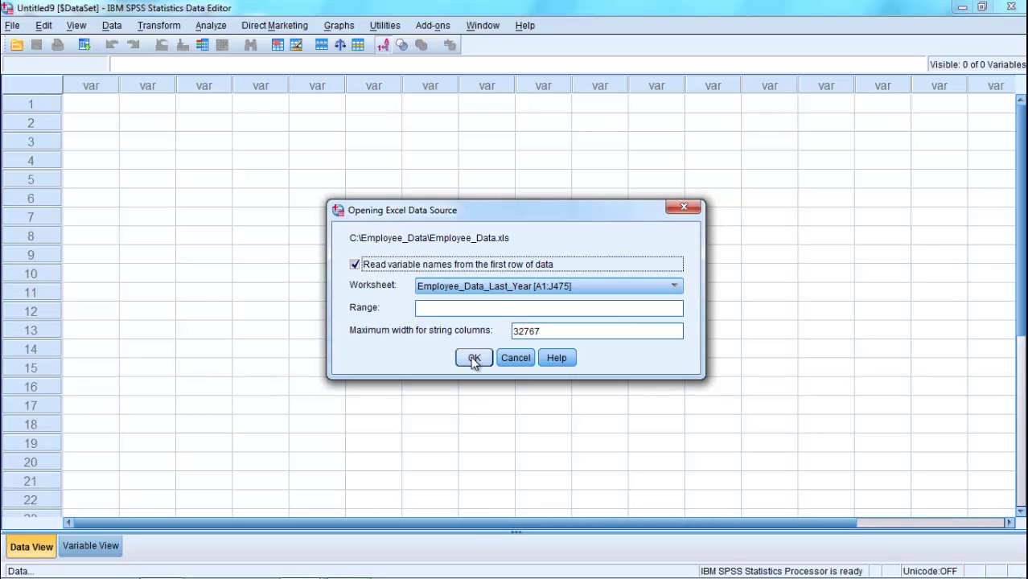
click(474, 360)
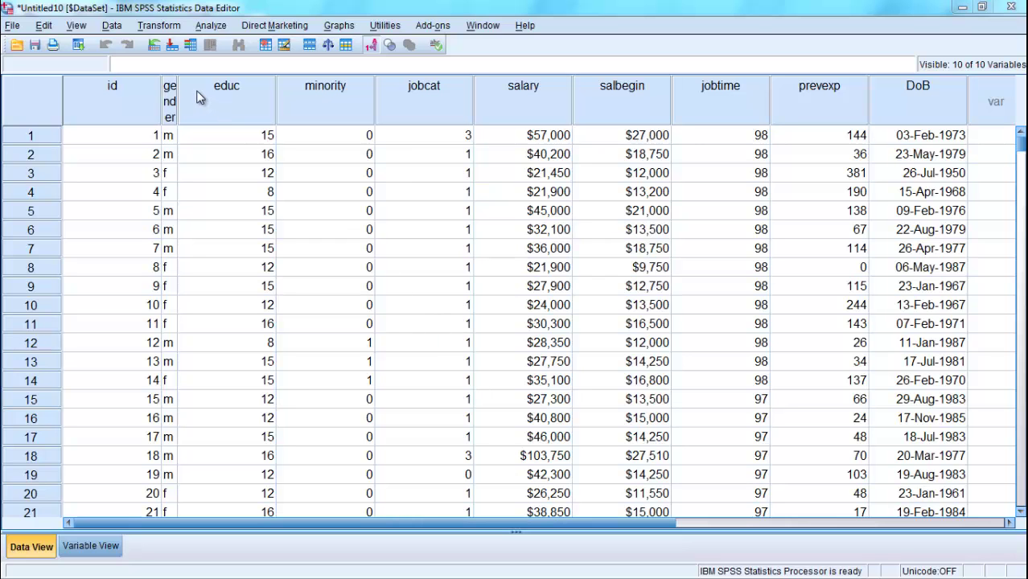
Widen the gender column in the data grid and give the gender variable the label "Employee's Gender".
drag(177, 93, 225, 86)
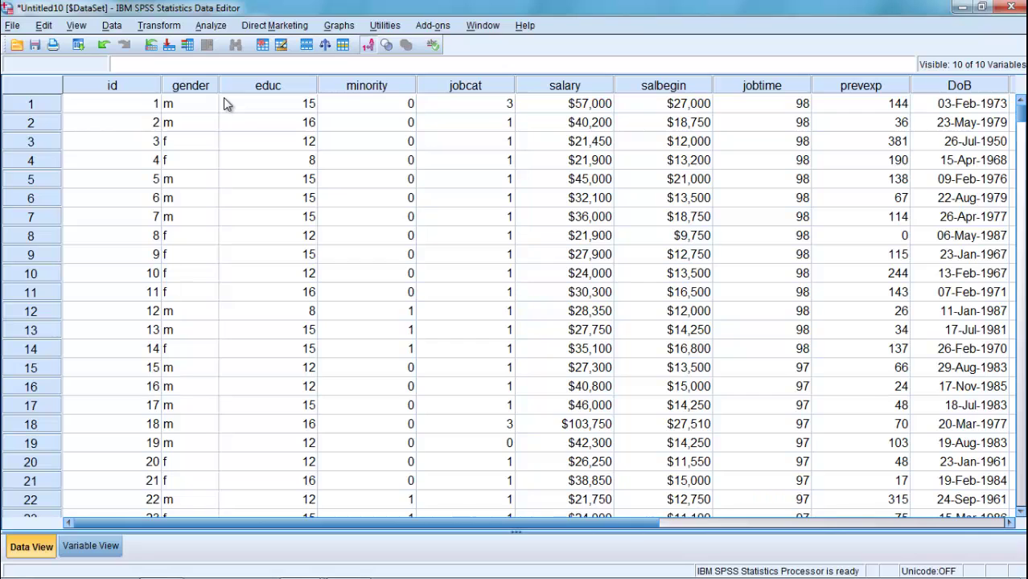
click(88, 547)
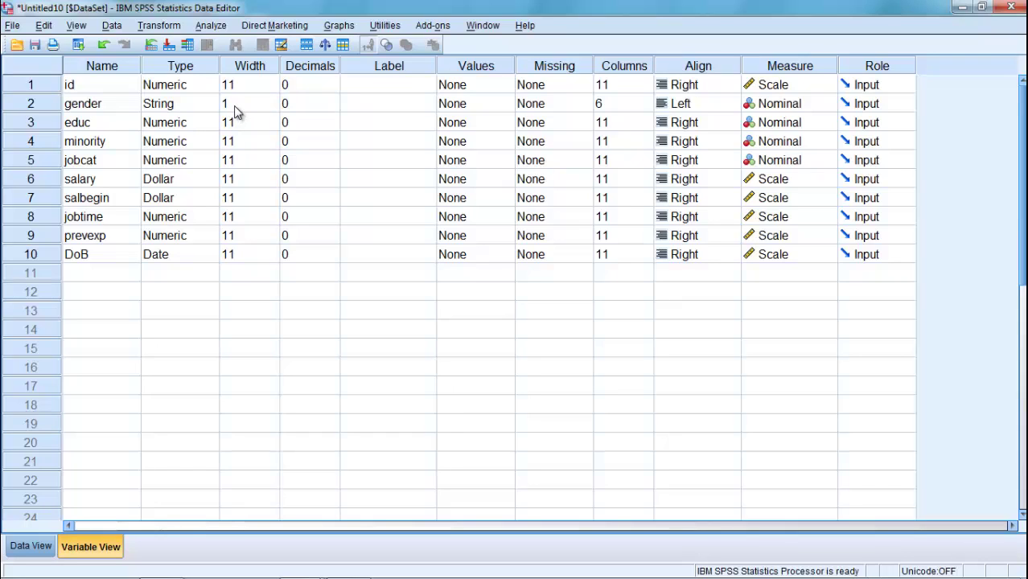
click(368, 107)
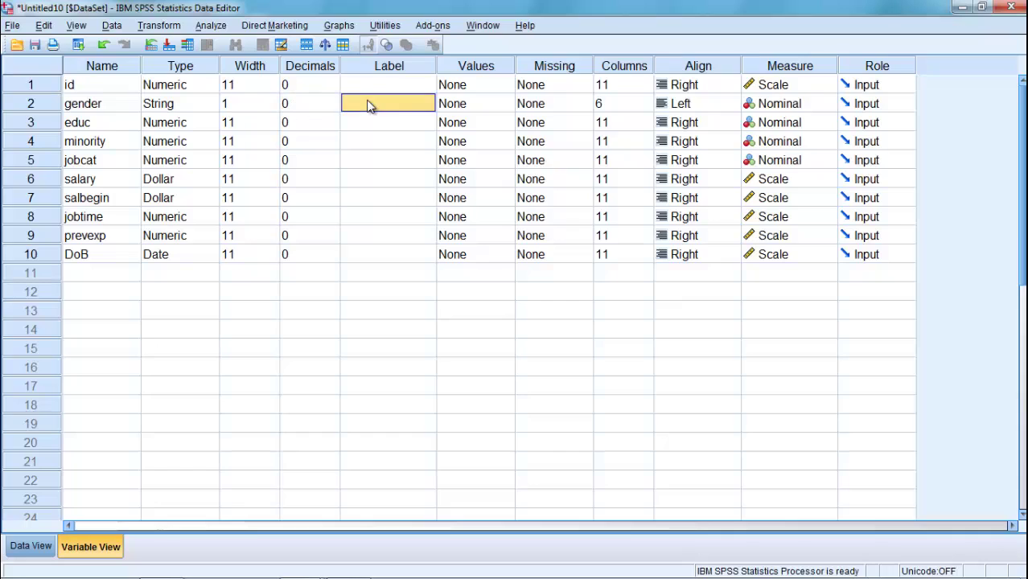
click(370, 103)
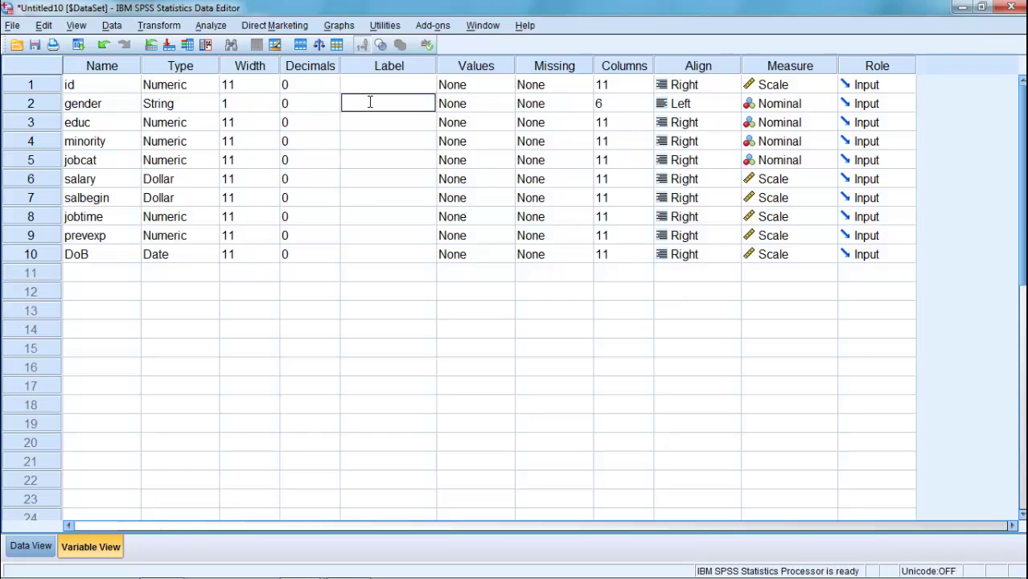
text(Employee's Gender)
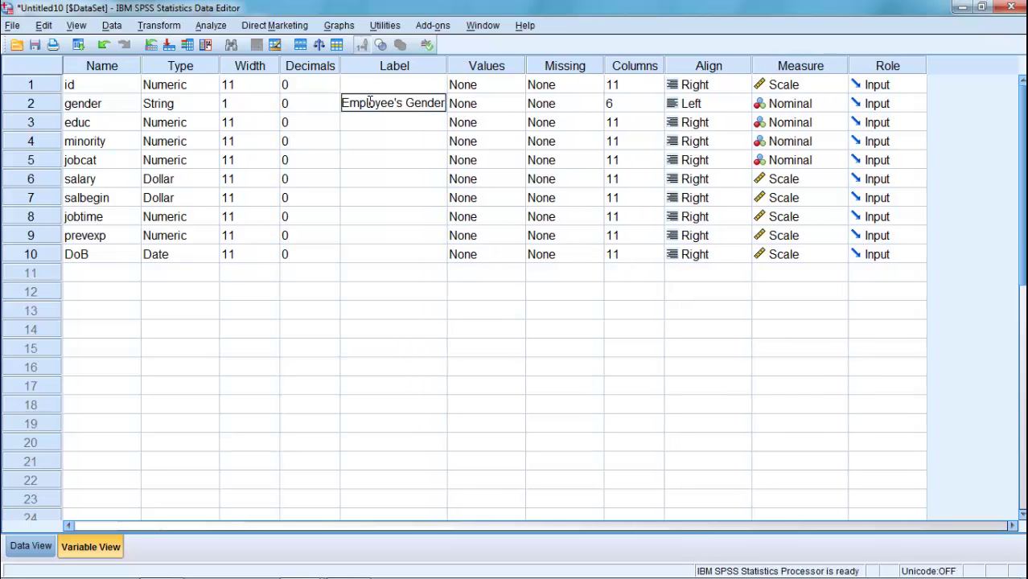
Define value labels for the gender variable: m as "Male" and f as "Female".
click(516, 106)
click(516, 104)
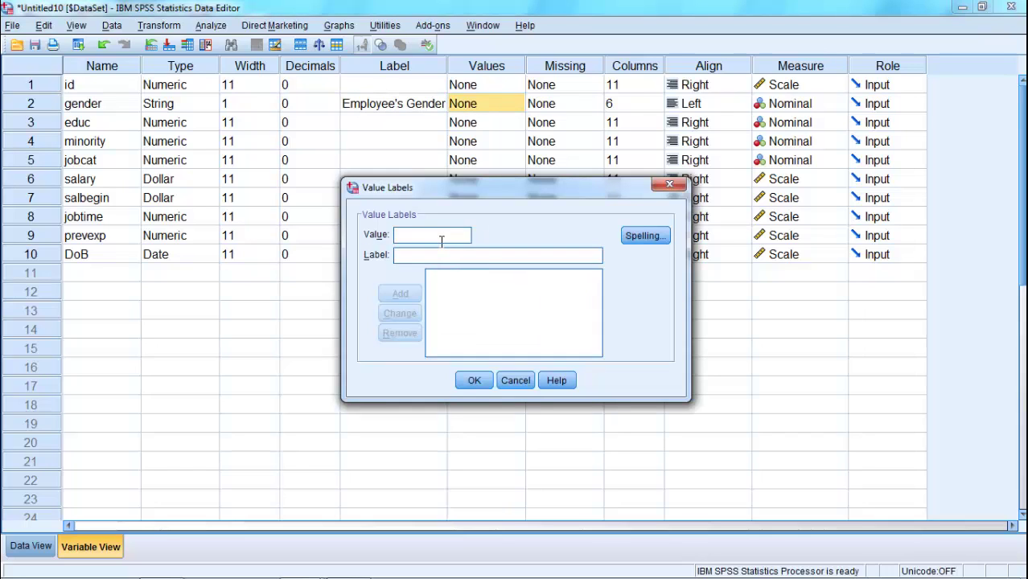
text(m)
key(Tab)
text(Male)
click(399, 296)
text(f)
click(415, 256)
text(Female)
click(401, 295)
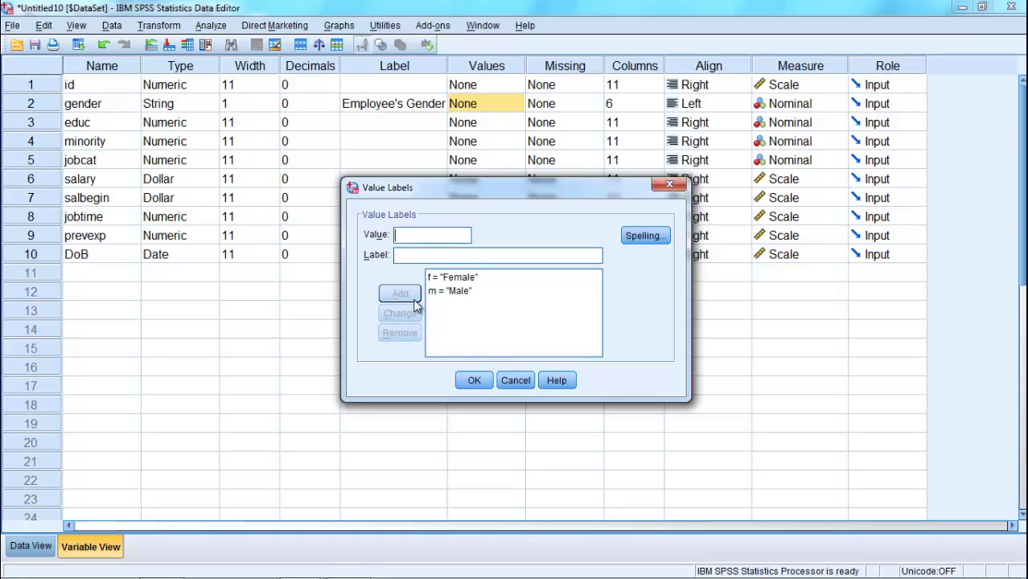
click(474, 379)
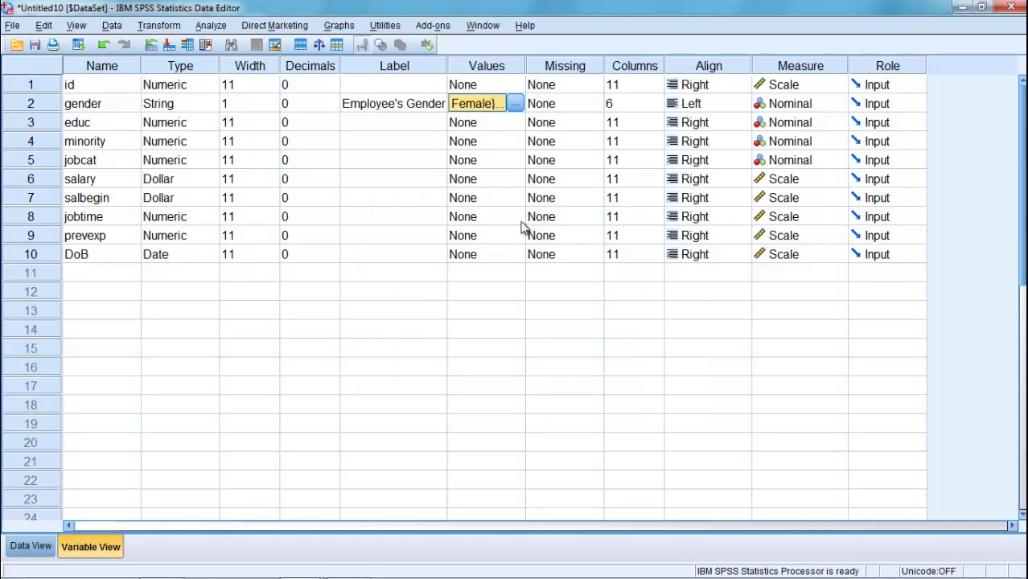
click(577, 103)
click(593, 103)
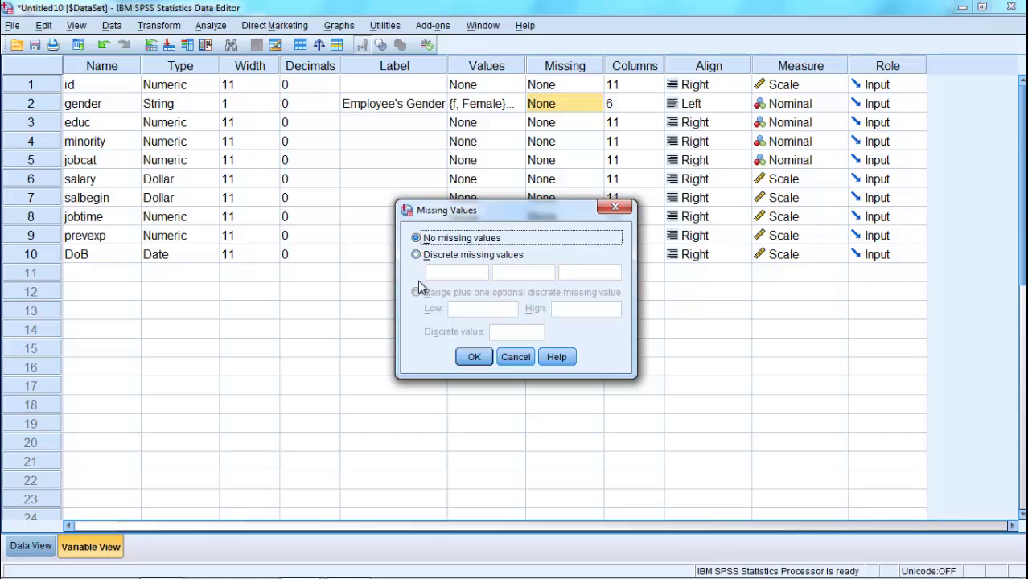
click(416, 255)
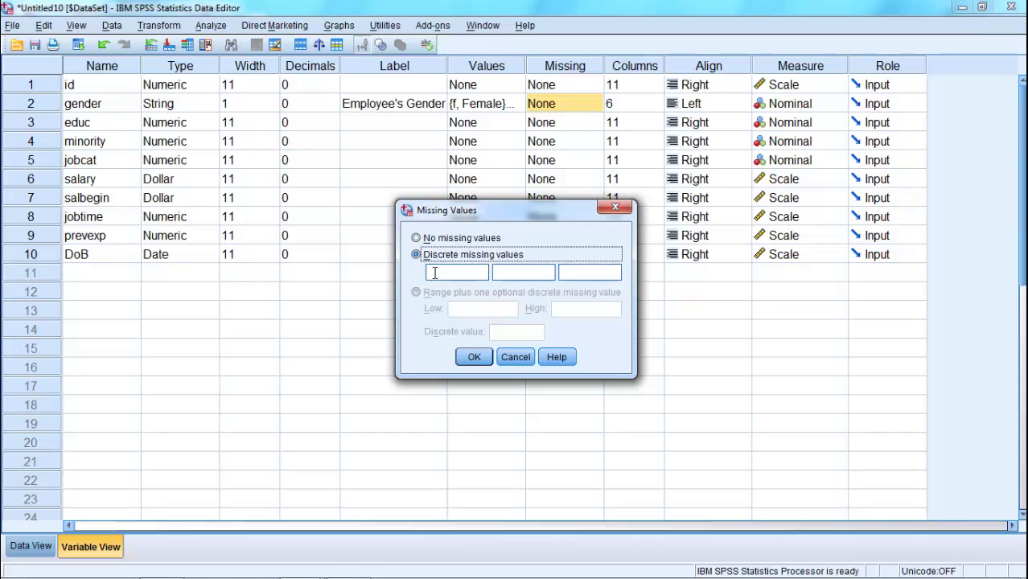
key(alt+n)
click(502, 354)
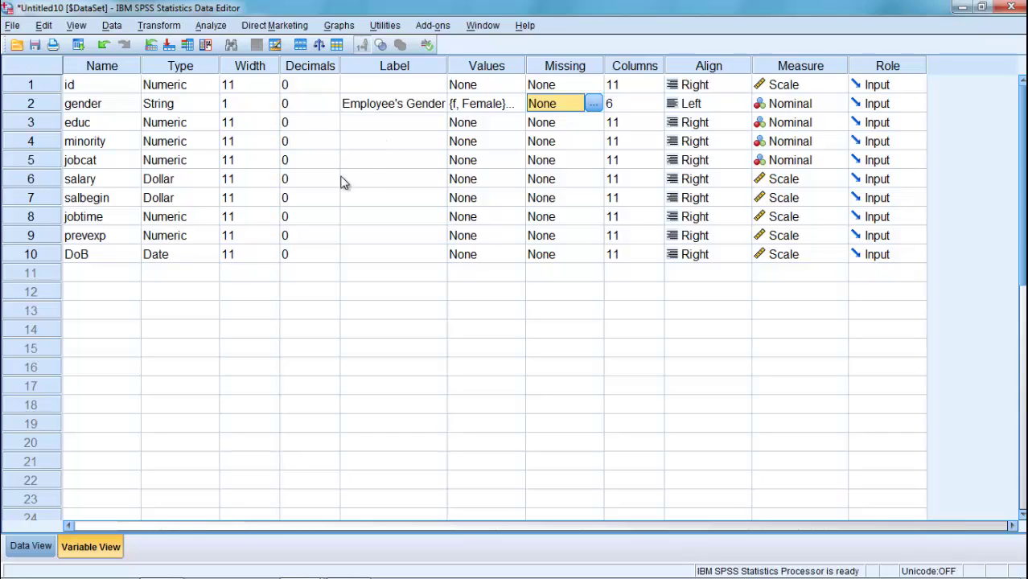
Return to the case data and toggle the display of value labels to compare gender codes with their labels.
click(30, 548)
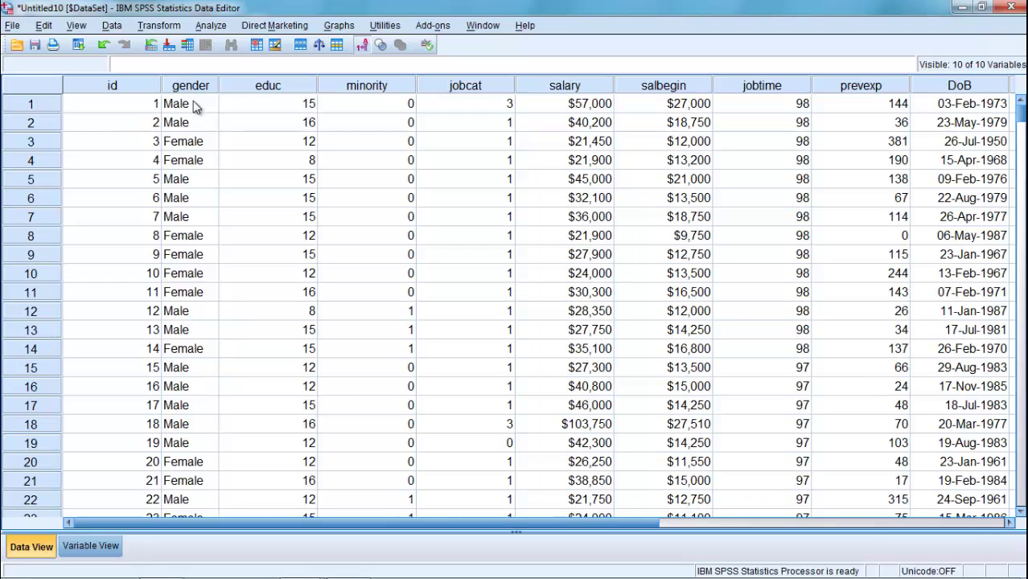
click(362, 47)
click(362, 47)
click(362, 47)
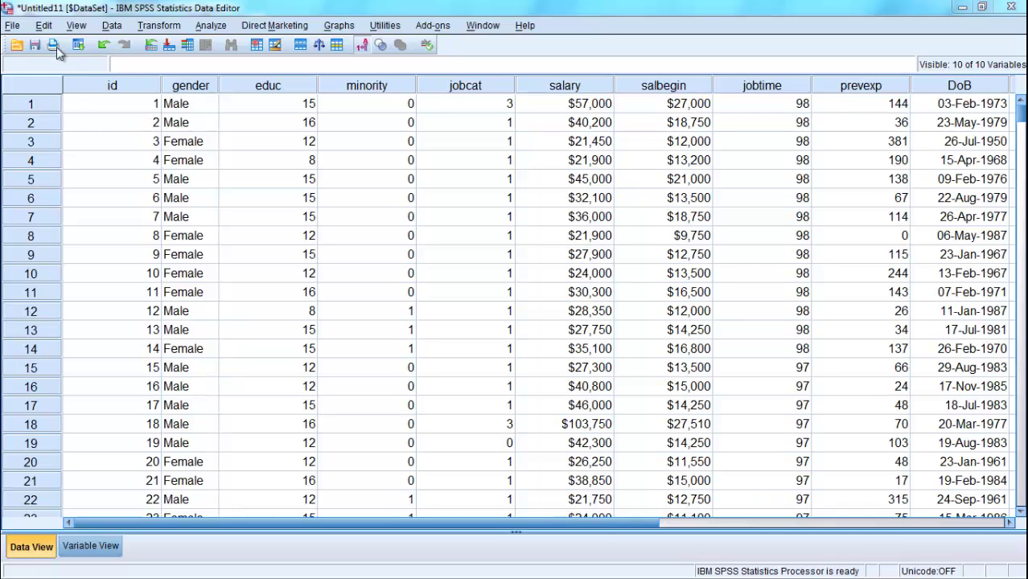
Open Employee_Sample_for_Dictionary.sav from the Employee_Data folder without saving the changes to the current dataset.
click(12, 26)
mouse_move(28, 69)
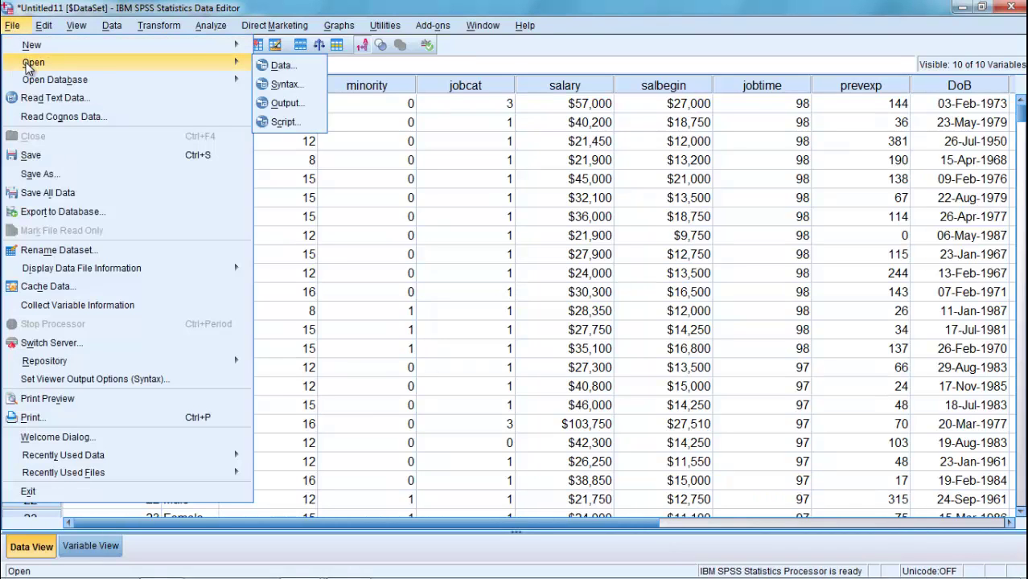
click(277, 65)
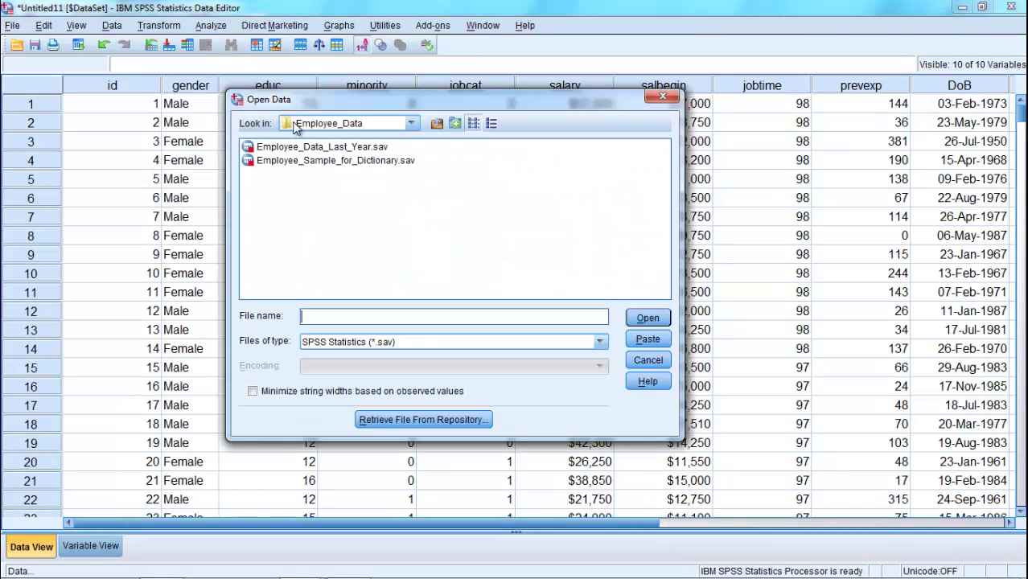
click(289, 161)
click(648, 318)
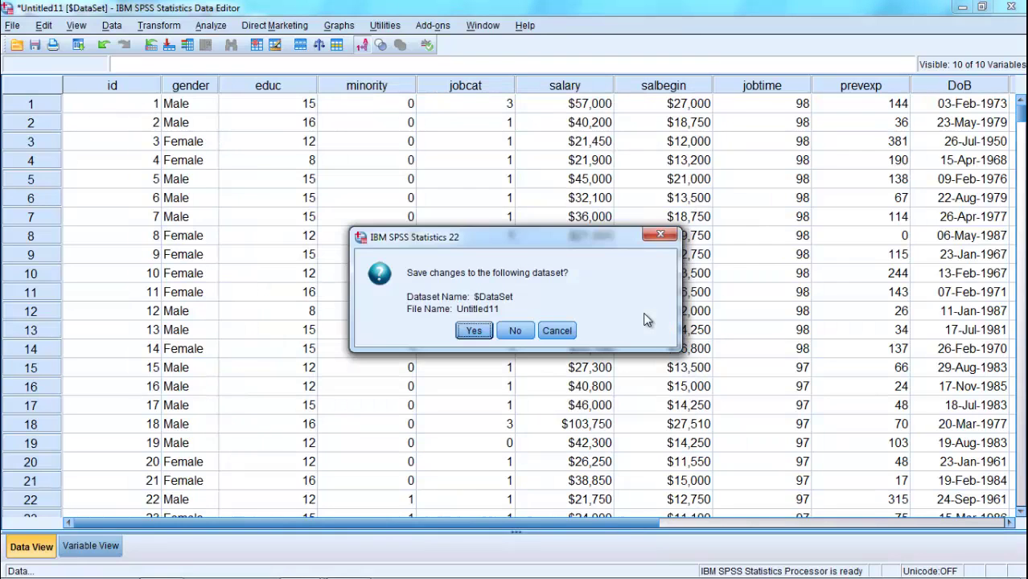
click(522, 331)
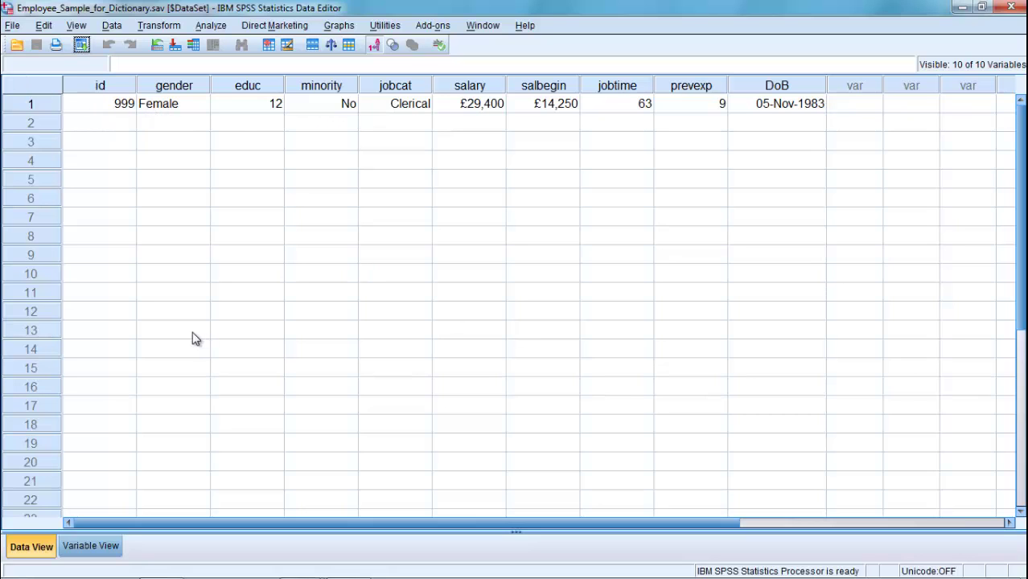
Show the sample file's variable definitions with a wider Label column and review the value labels of jobcat.
click(106, 548)
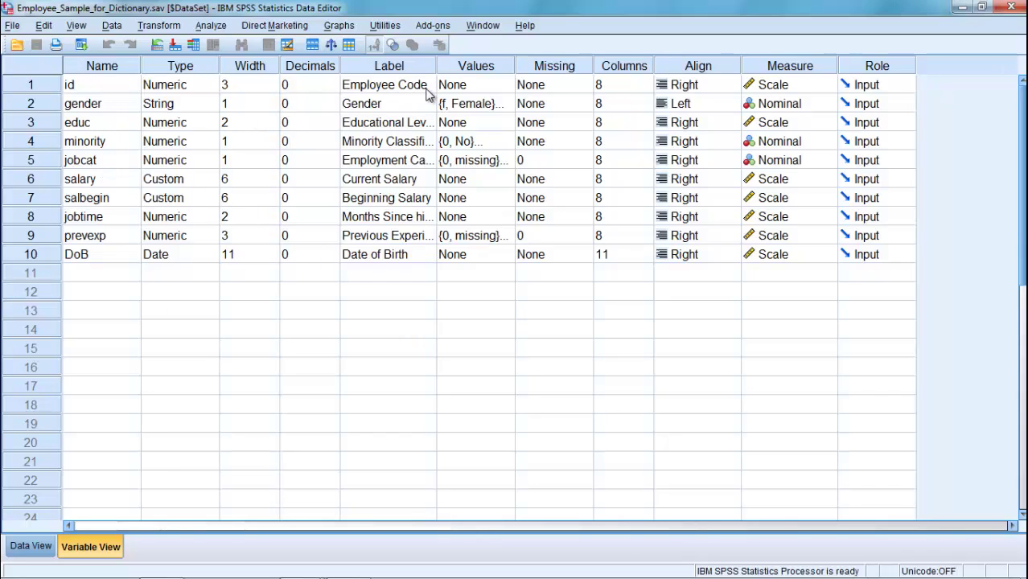
drag(436, 66, 484, 66)
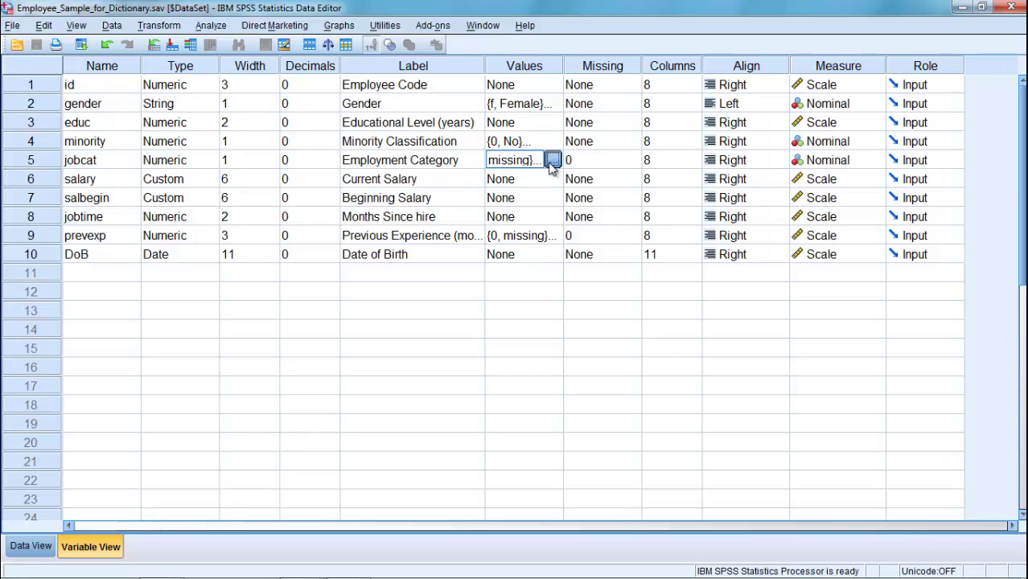
click(553, 161)
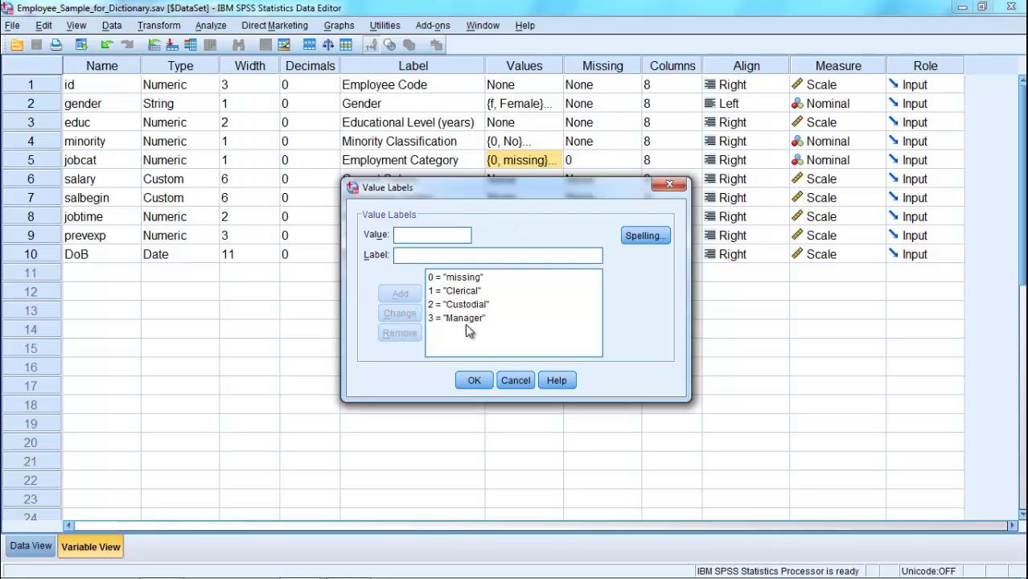
click(475, 381)
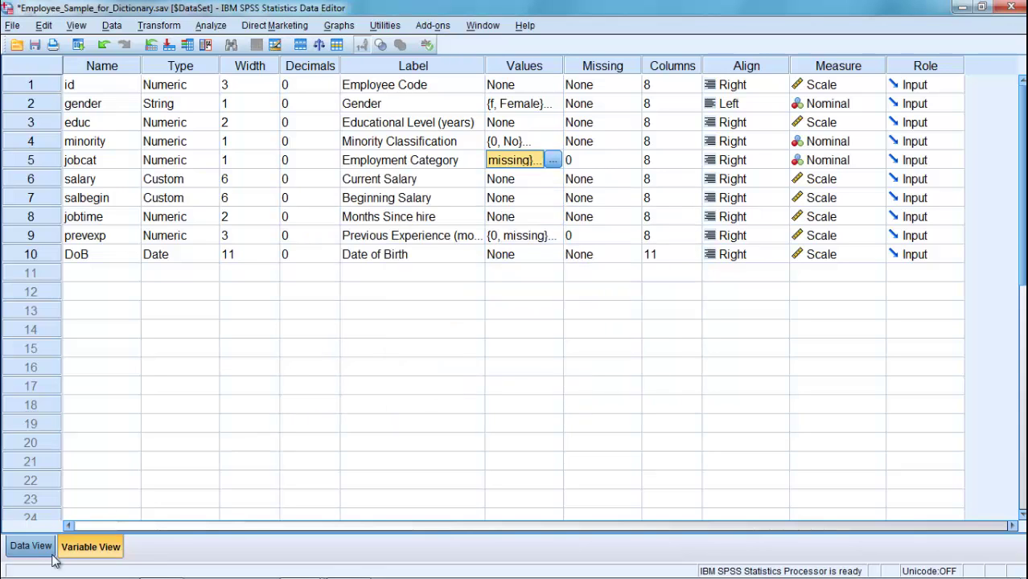
Import the Excel file Employee_Data.xls from the Employee_Data folder without saving changes to the sample file, and widen the gender column.
click(30, 547)
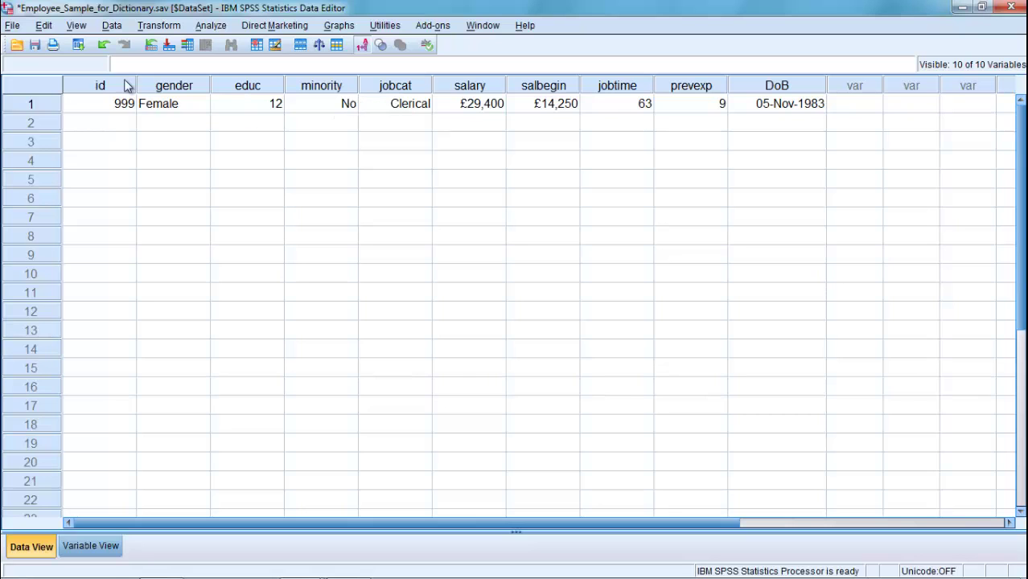
click(12, 25)
mouse_move(33, 62)
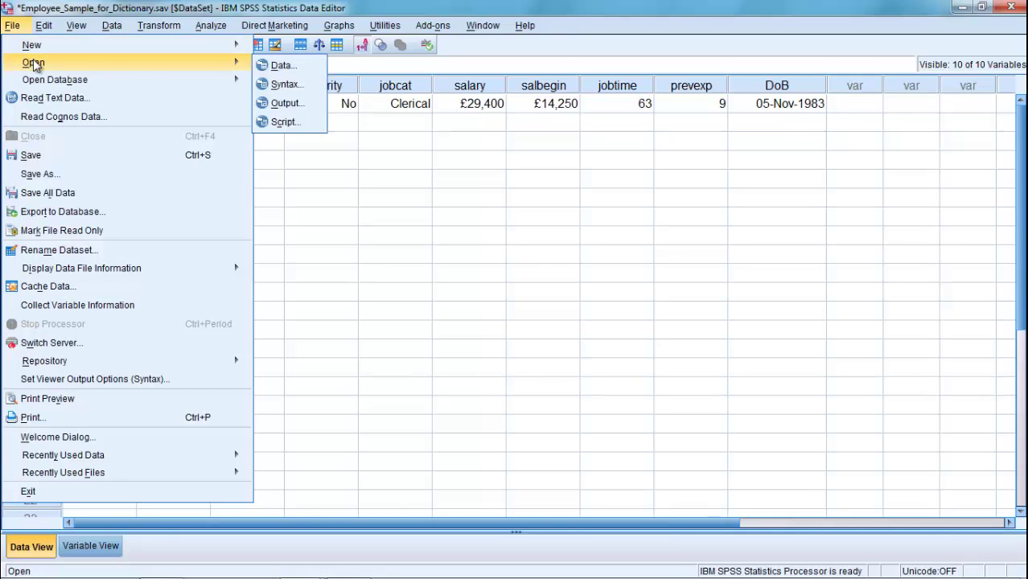
click(298, 64)
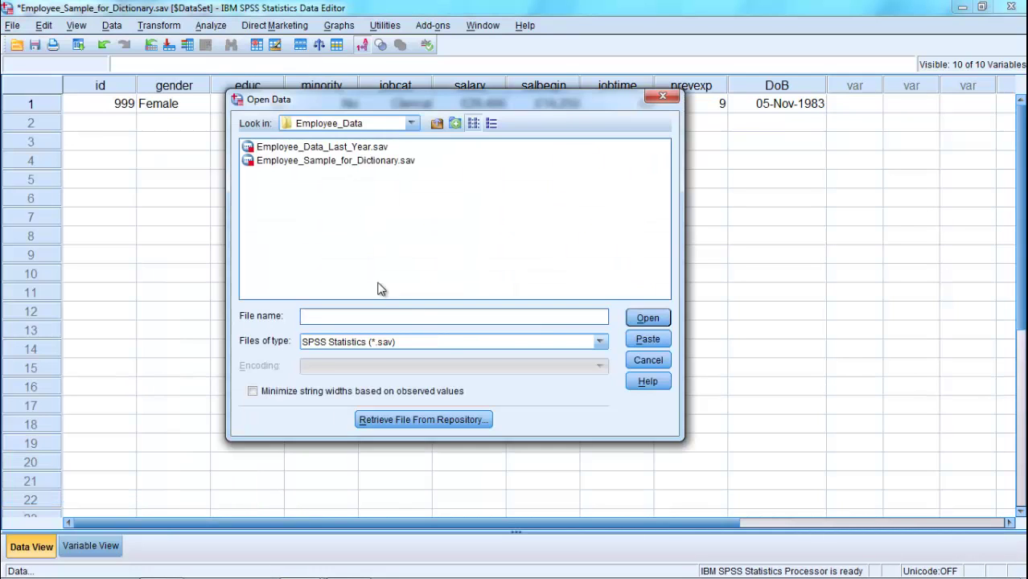
click(452, 343)
click(406, 411)
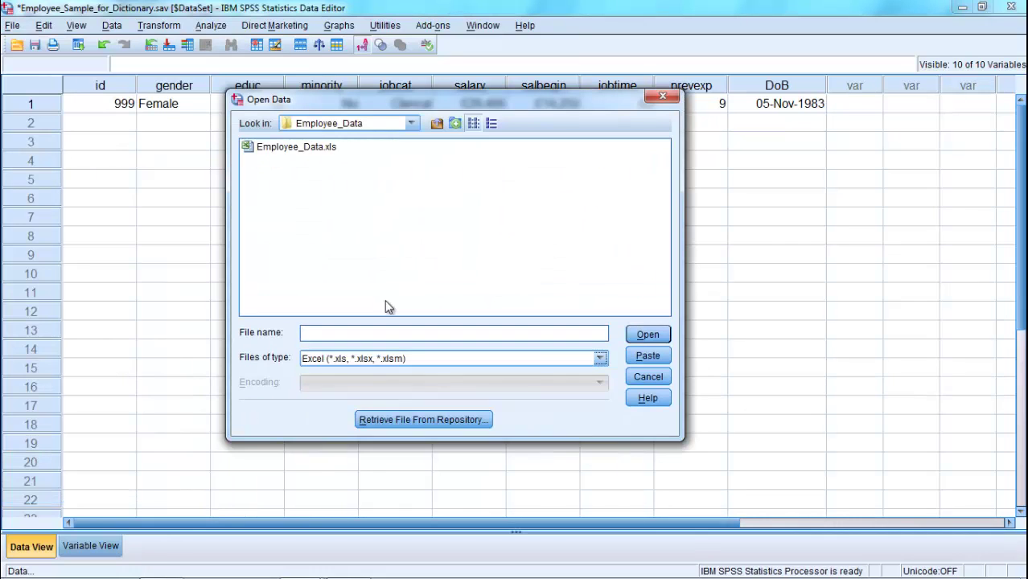
click(285, 153)
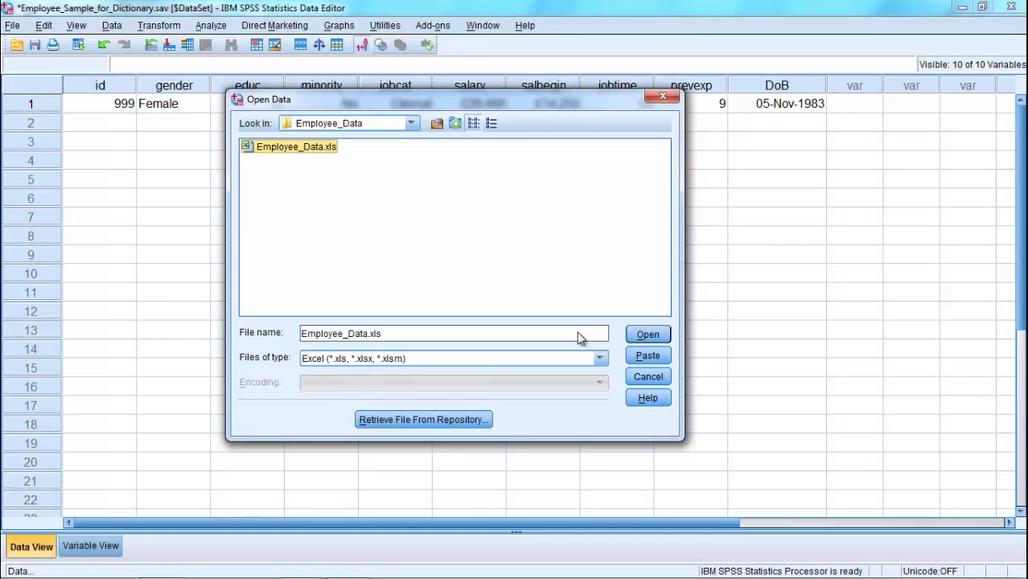
click(649, 336)
click(483, 359)
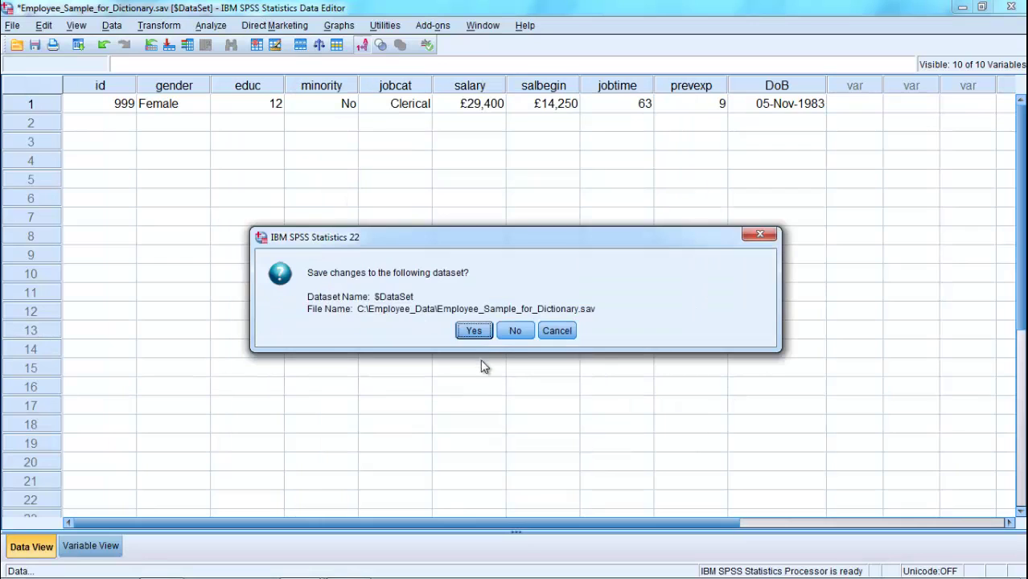
click(514, 334)
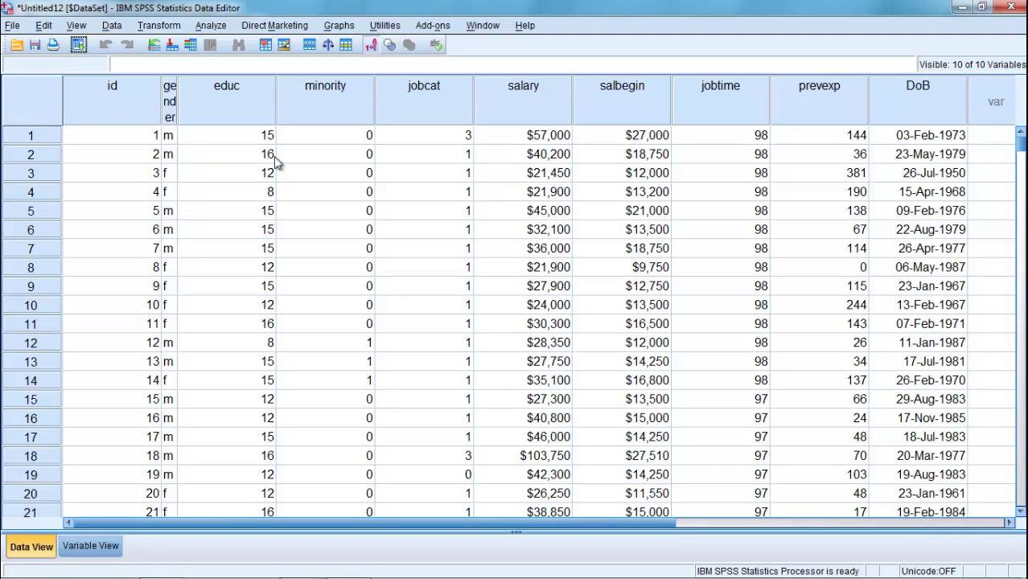
drag(177, 98, 227, 90)
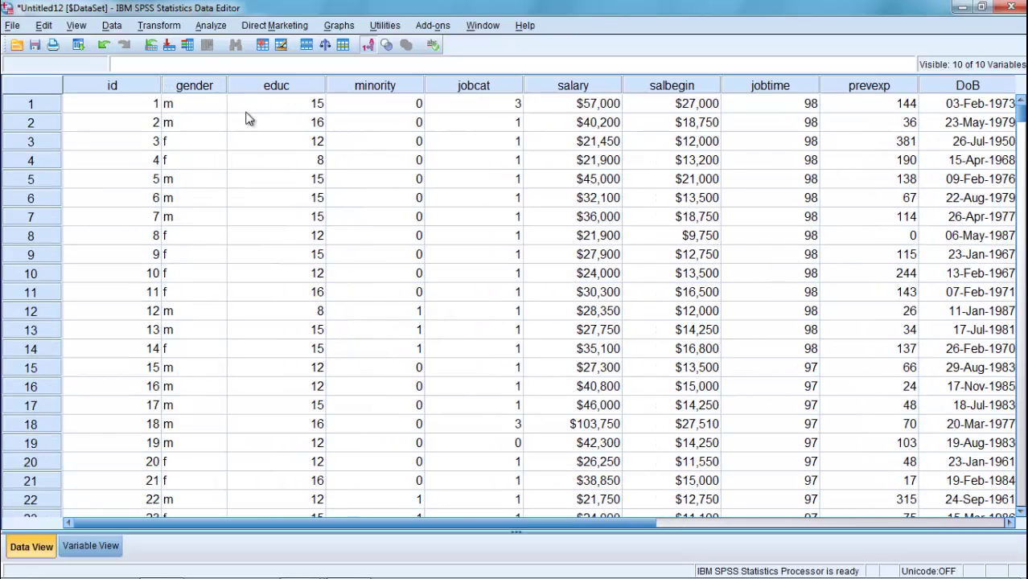
Start Copy Data Properties with the external data file Employee_Sample_for_Dictionary.sav as the source of the properties.
click(112, 26)
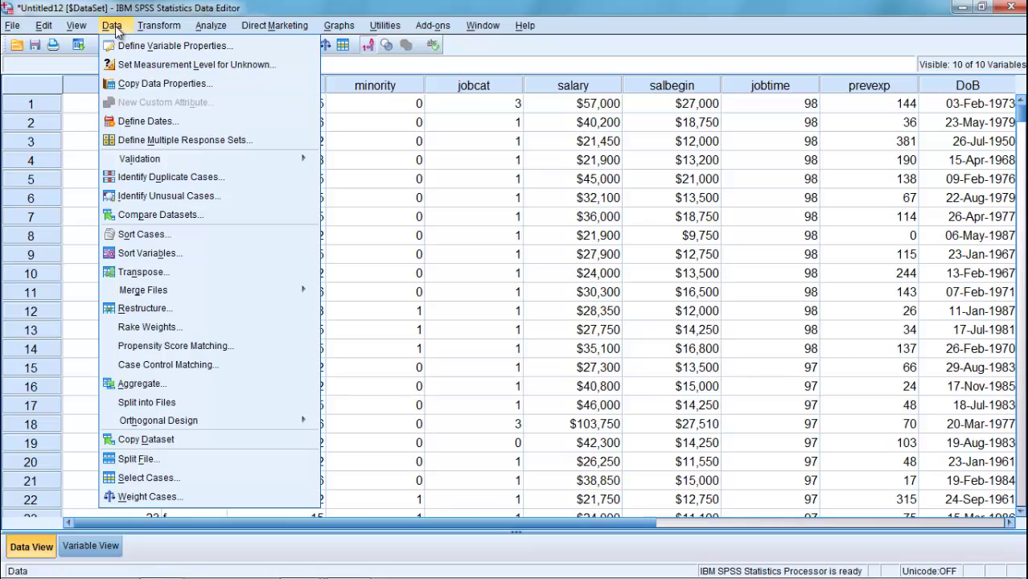
click(120, 87)
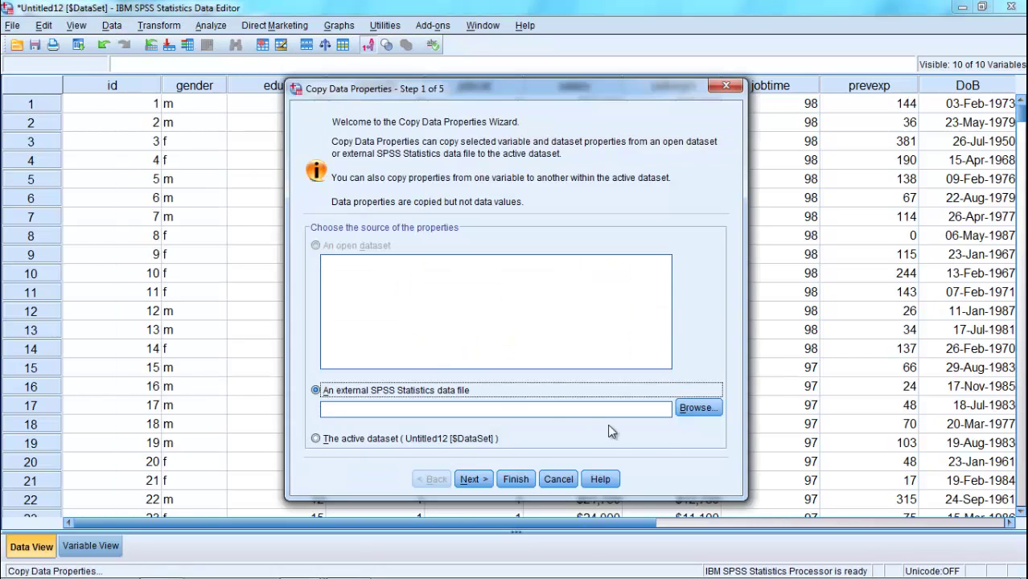
click(692, 412)
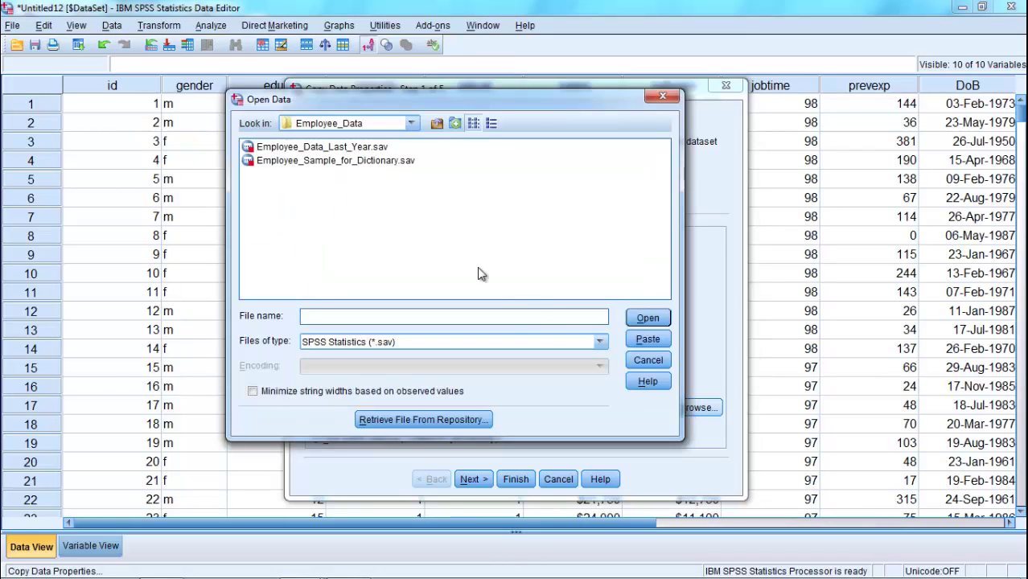
click(293, 162)
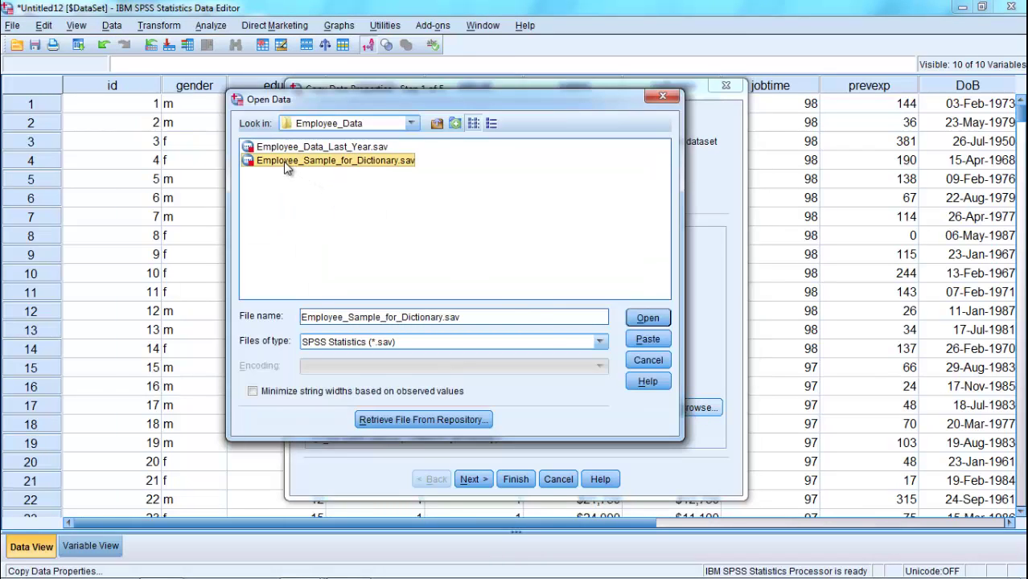
click(647, 319)
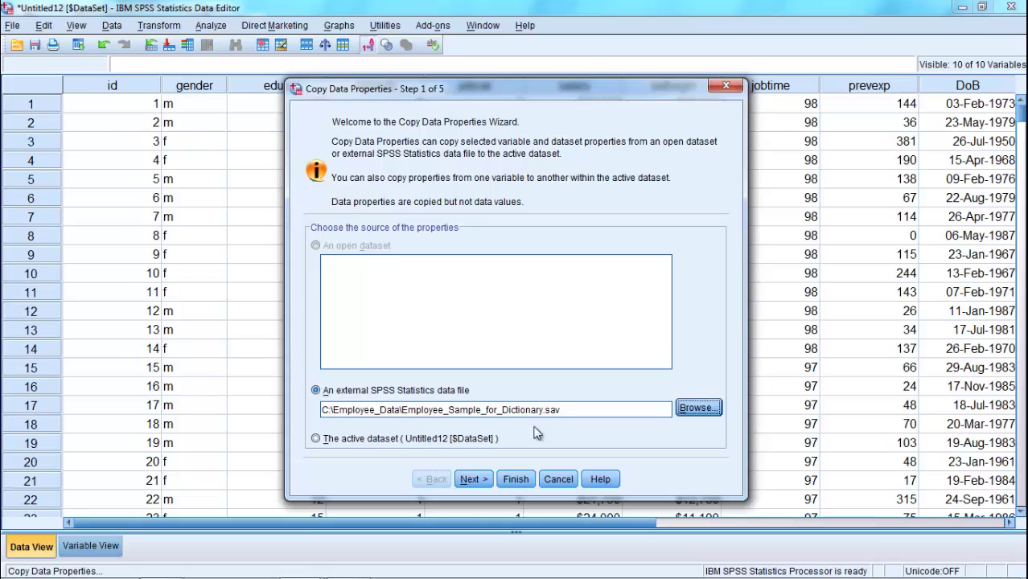
Copy every variable property from all source variables to the matching active dataset variables, replacing existing value labels and custom attributes.
click(475, 480)
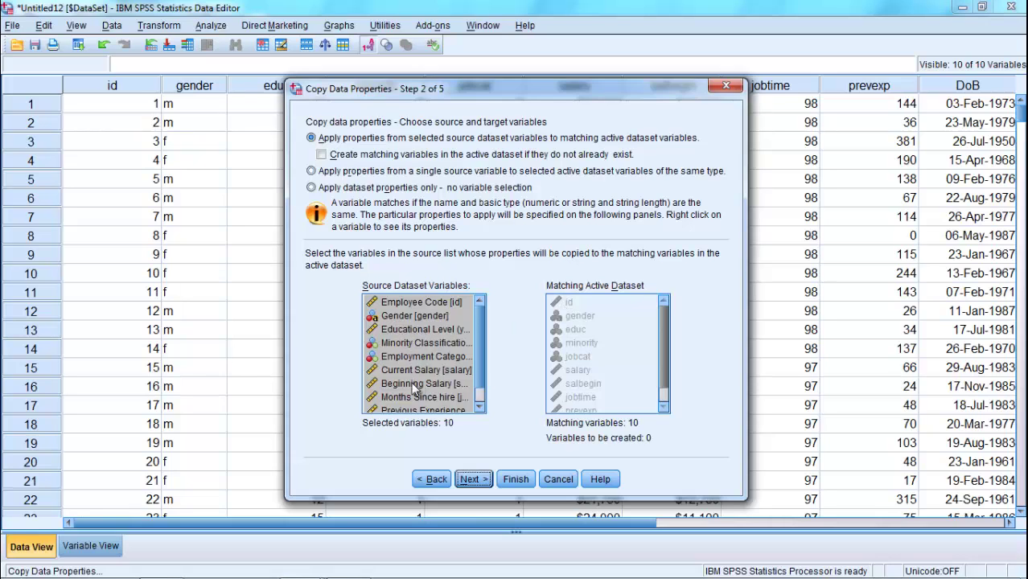
click(477, 480)
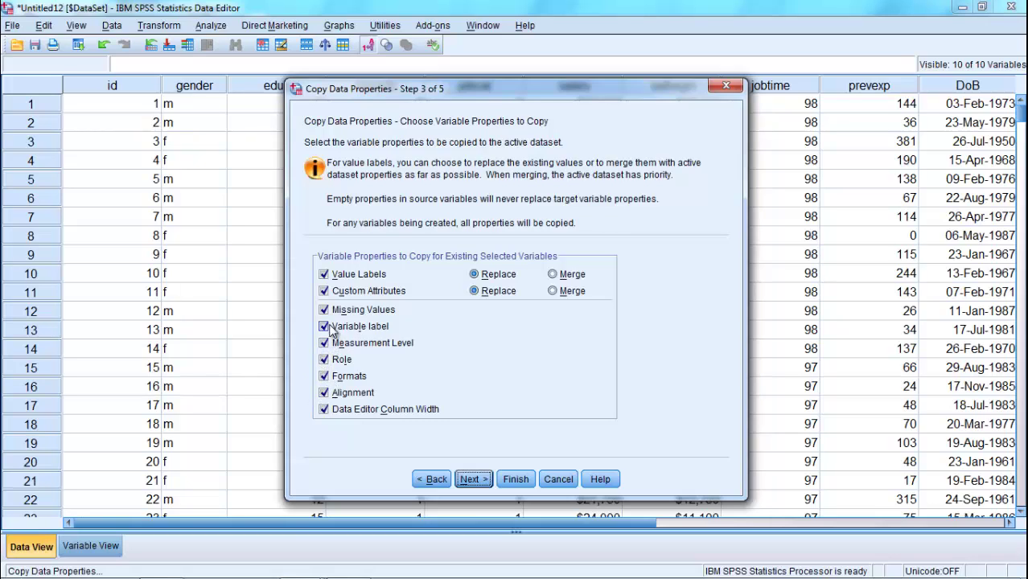
click(474, 481)
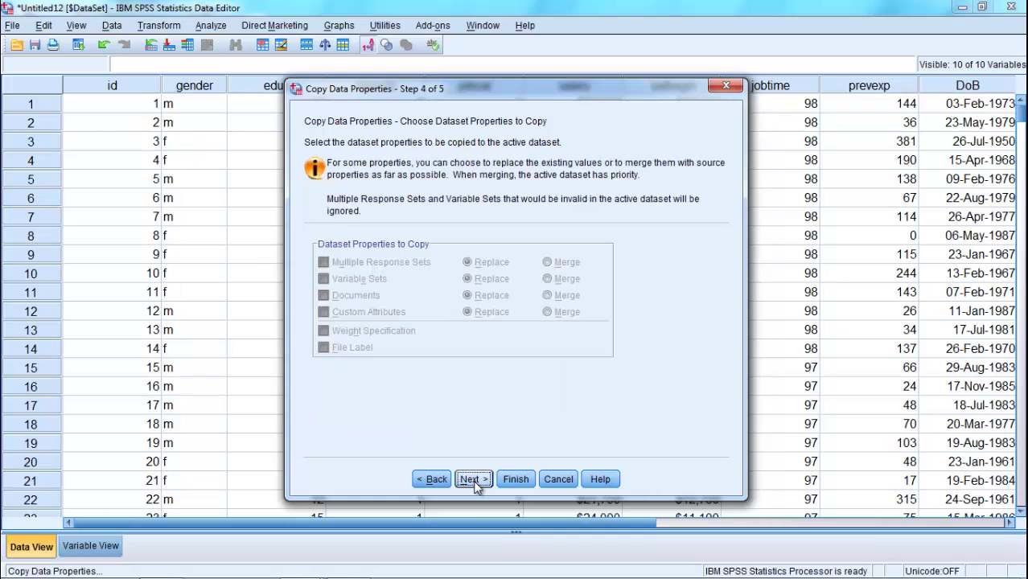
click(516, 480)
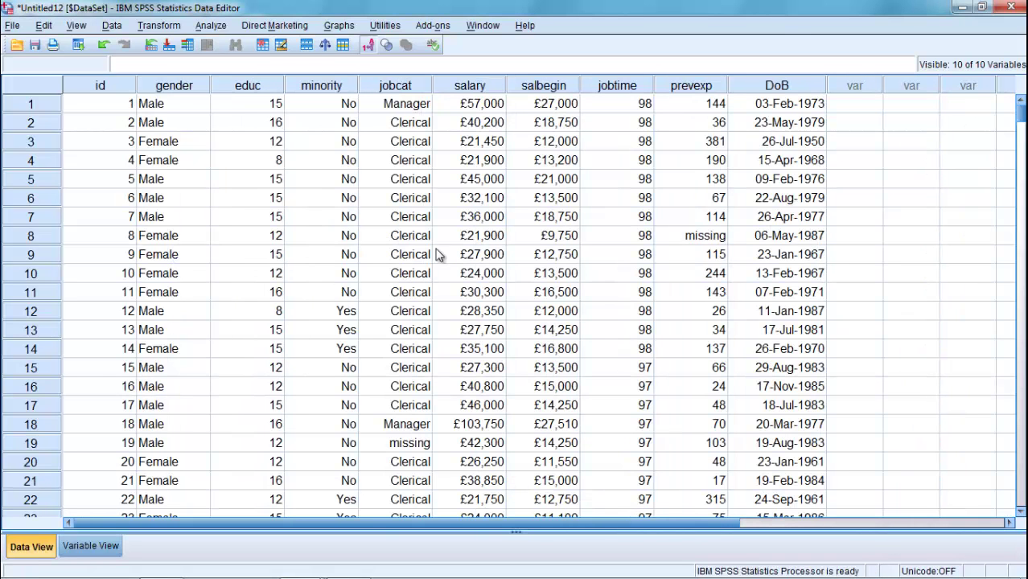